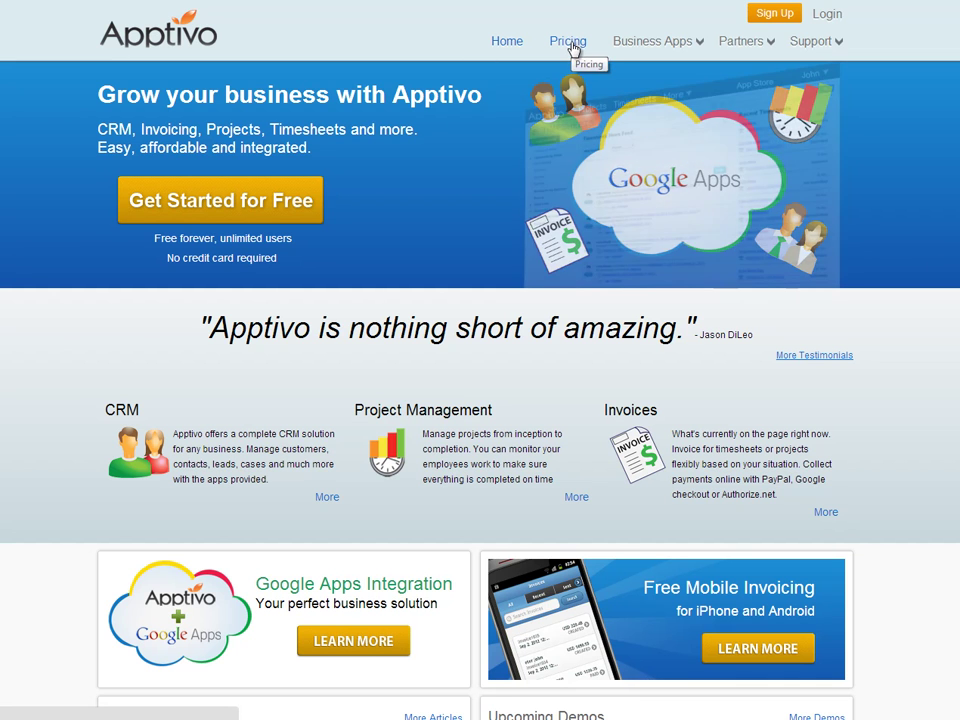
View the pricing plans and start signing up for the Premium plan
left_click(570, 45)
scroll(630, 427, "down", 1)
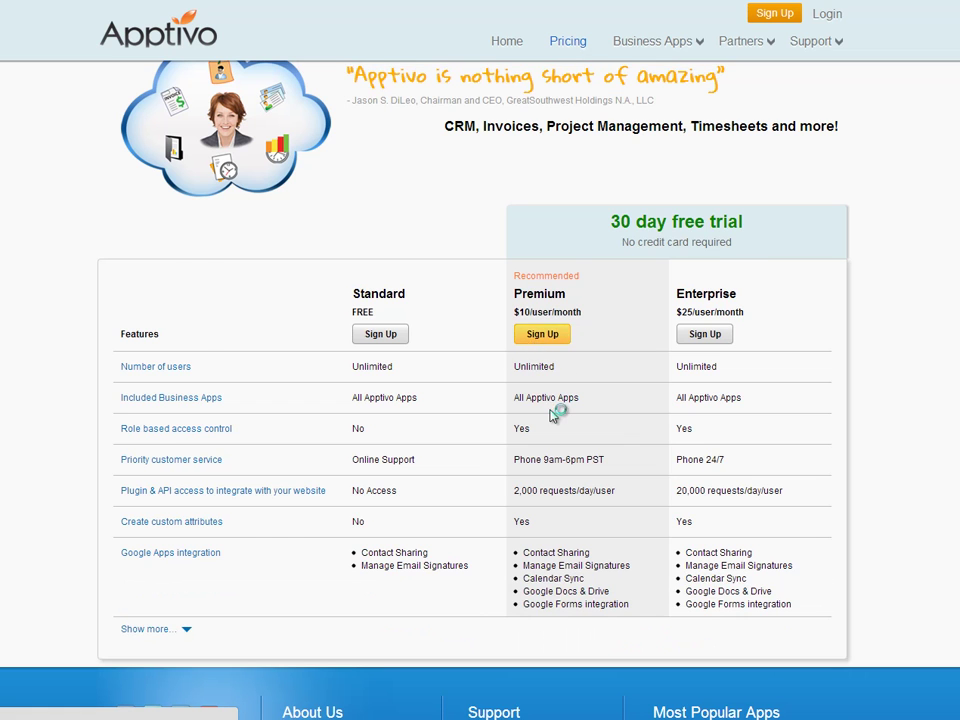
left_click(540, 334)
Fill in the first name, last name and e-mail address on the Premium sign-up form
type("John")
key("Tab")
type("Doe")
key("Tab")
left_click(499, 357)
key("Delete")
type("55")
Enter and confirm the account password, and submit the Premium sign-up form
left_click(563, 397)
type("**********")
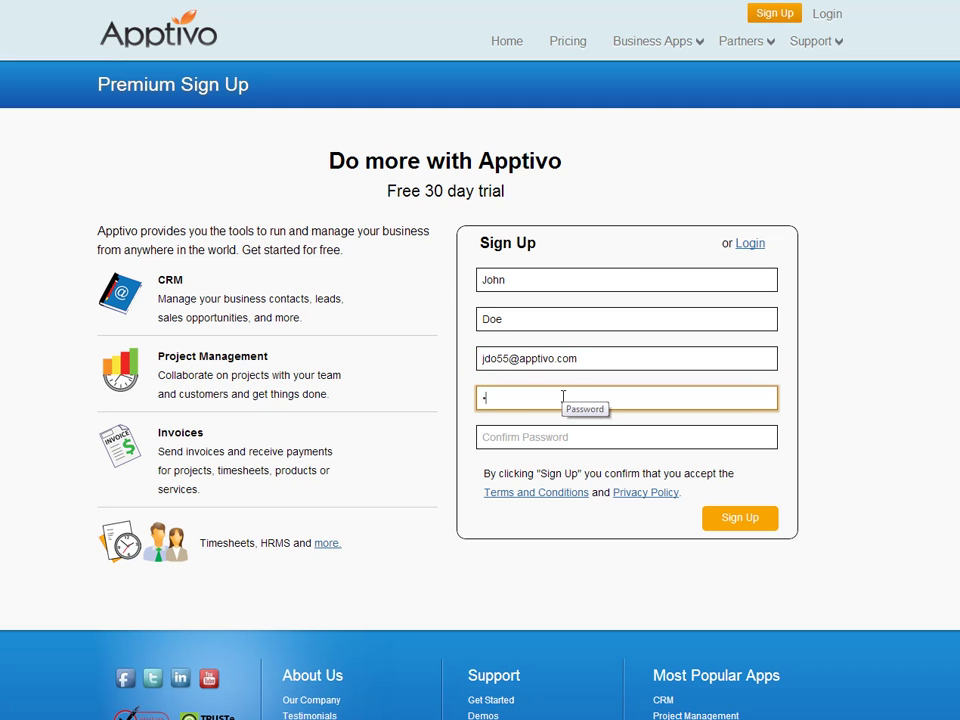
key("Tab")
type("**********")
left_click(749, 524)
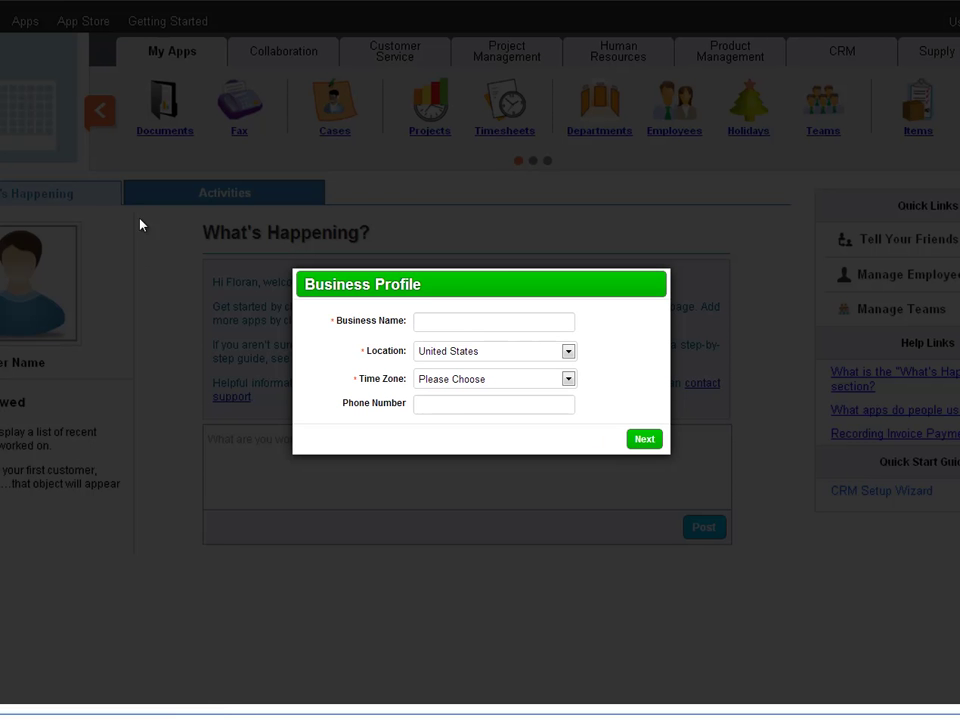
Complete the business profile with the business name and the (GMT -8) Pacific Time zone, and choose the CRM app bundle
left_click(484, 325)
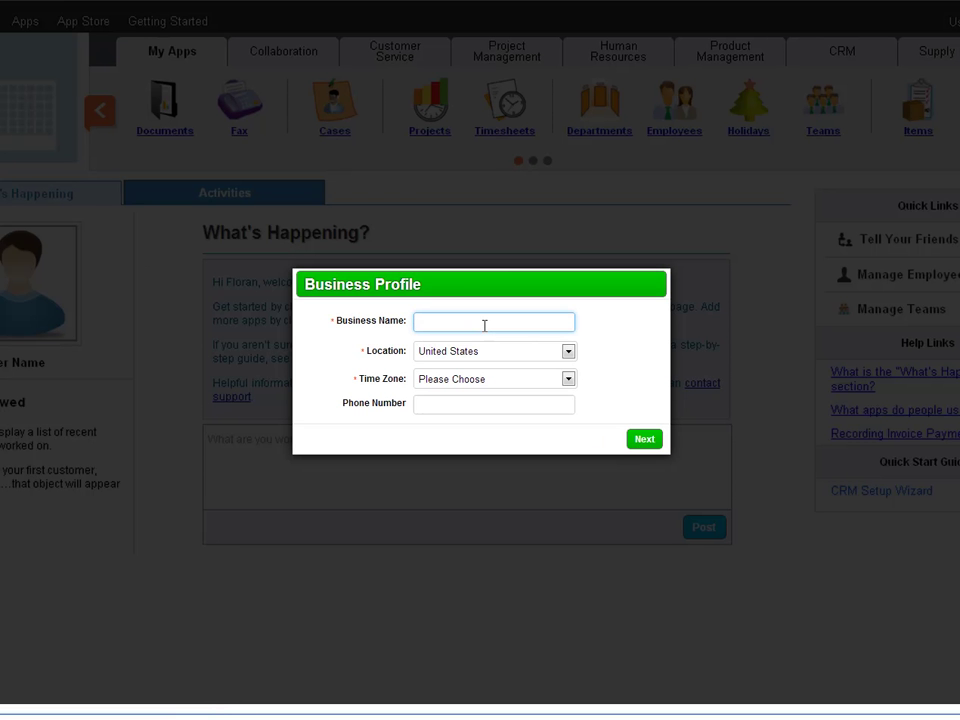
type("John Doe")
left_click(510, 380)
left_click(560, 432)
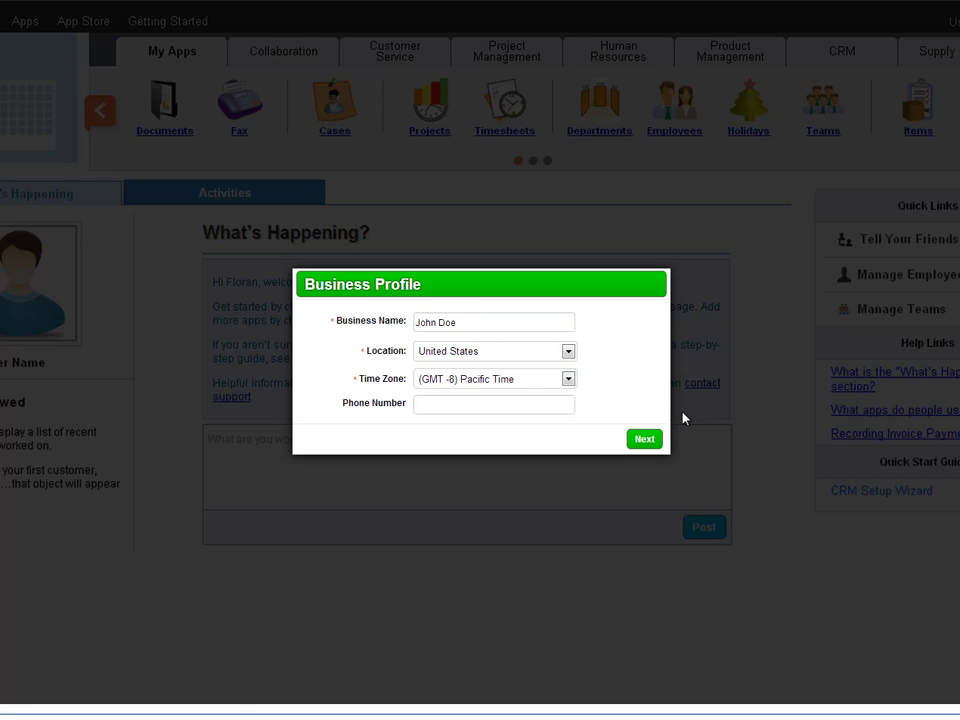
left_click(646, 443)
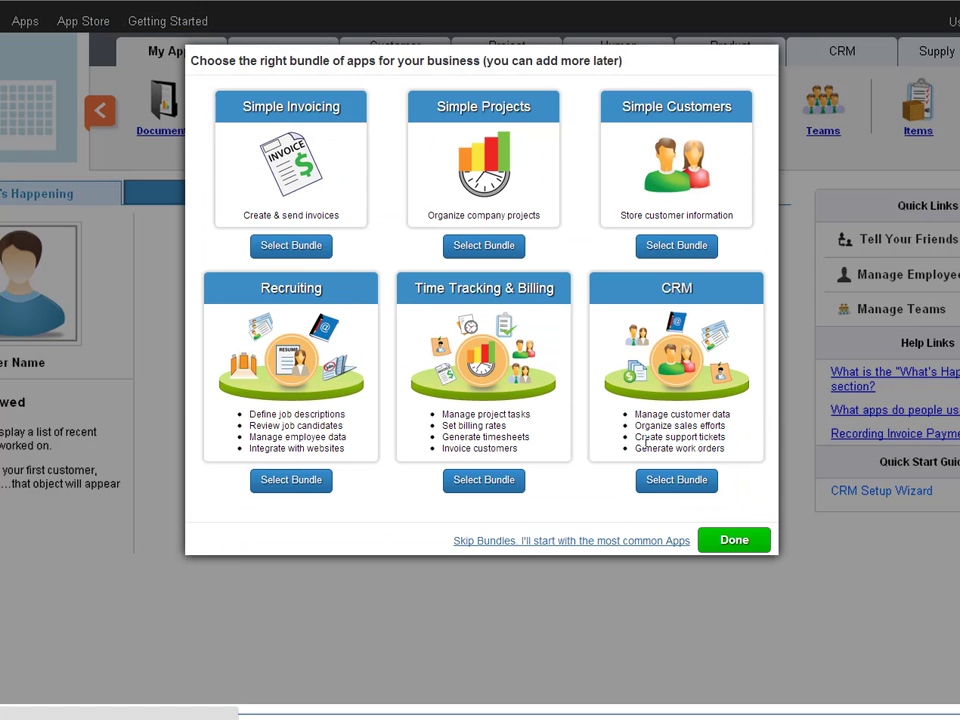
left_click(677, 481)
left_click(737, 540)
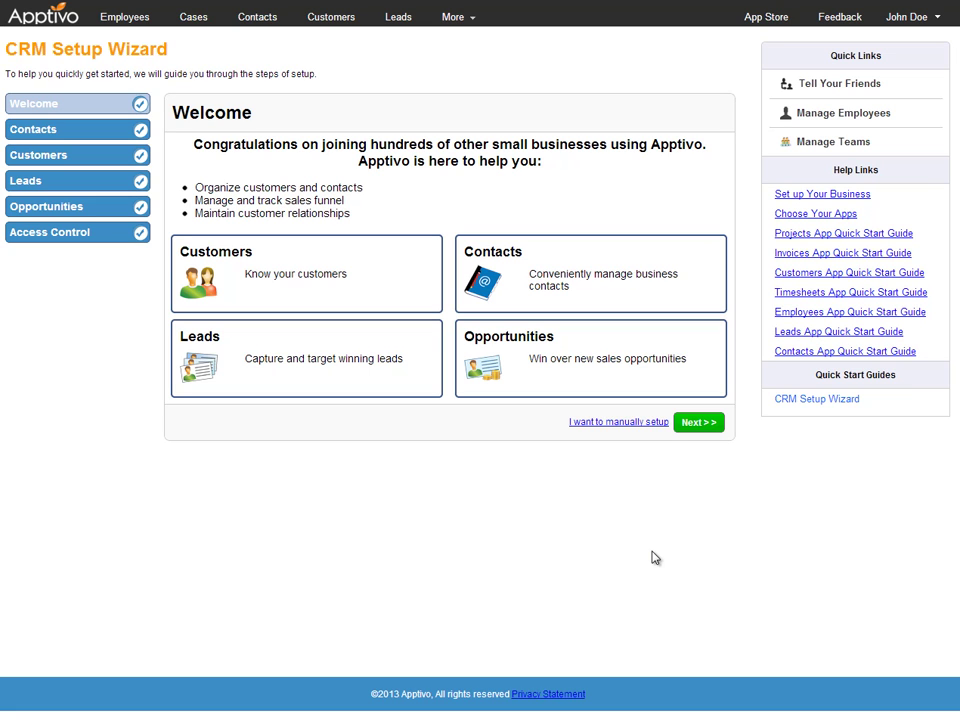
Advance the CRM Setup Wizard through the contacts overview and contact categories to the contact types
left_click(697, 422)
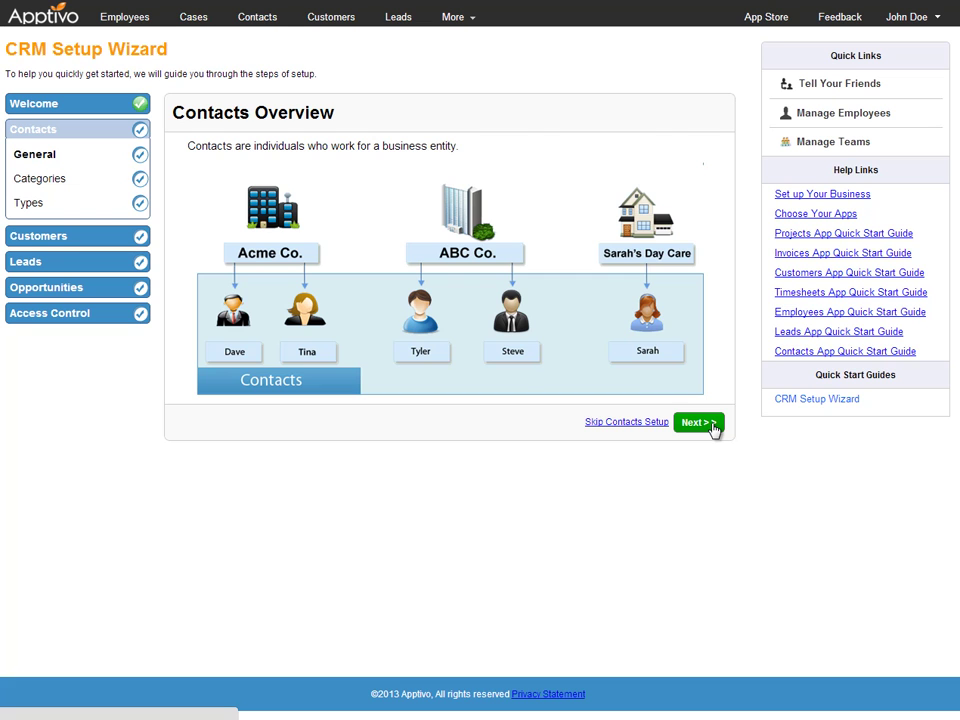
left_click(714, 428)
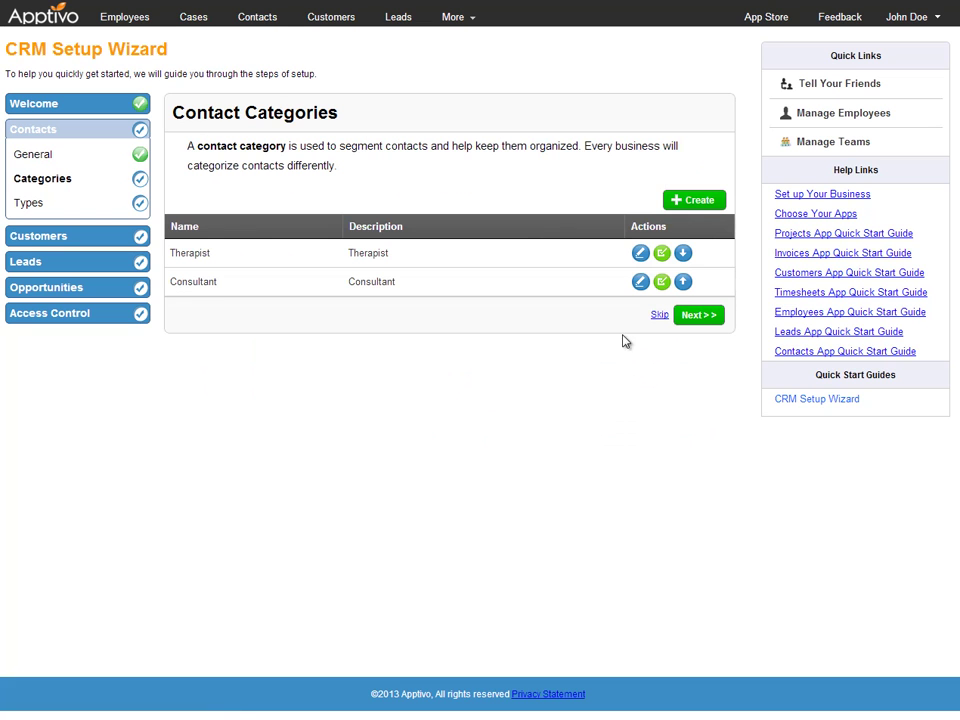
left_click(707, 314)
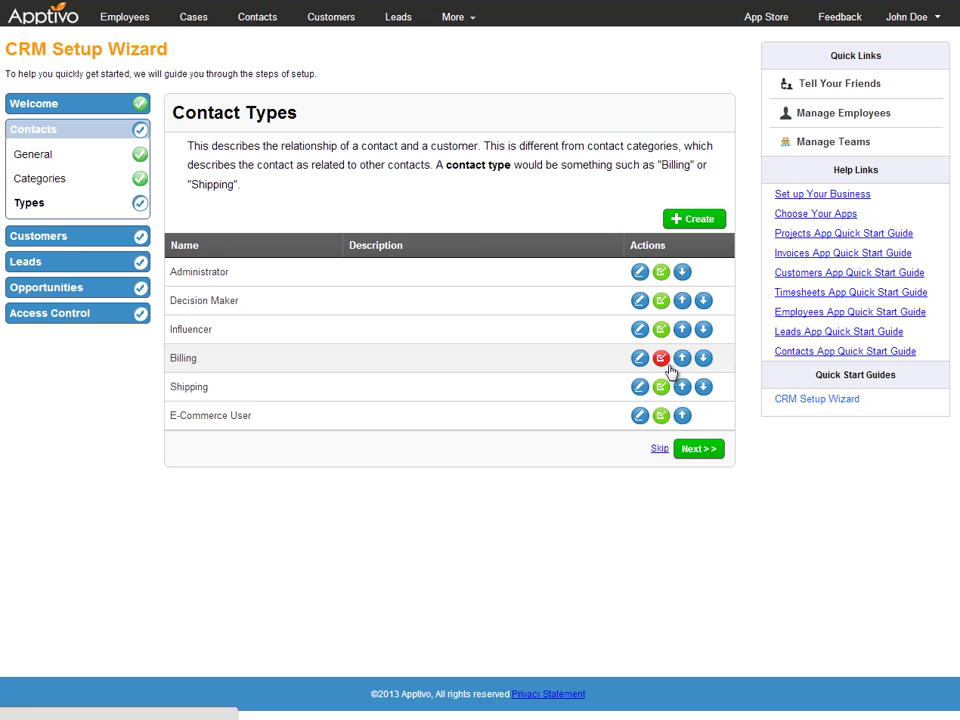
Review the wizard's customer setup pages: overview, numbering, categories, market information, segment information and sales territories
left_click(143, 242)
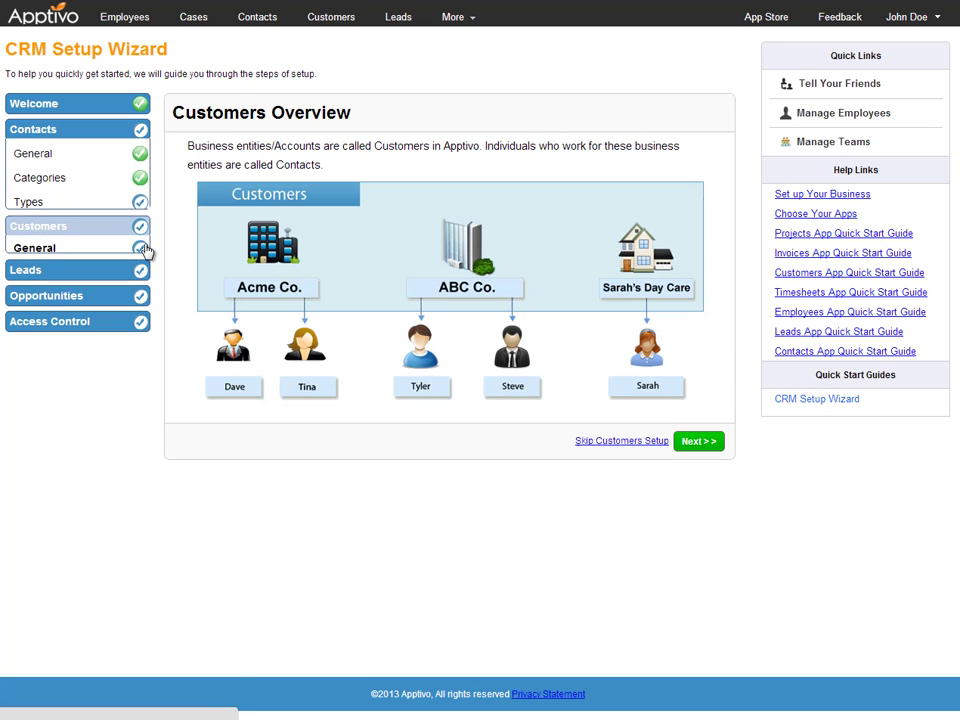
left_click(110, 208)
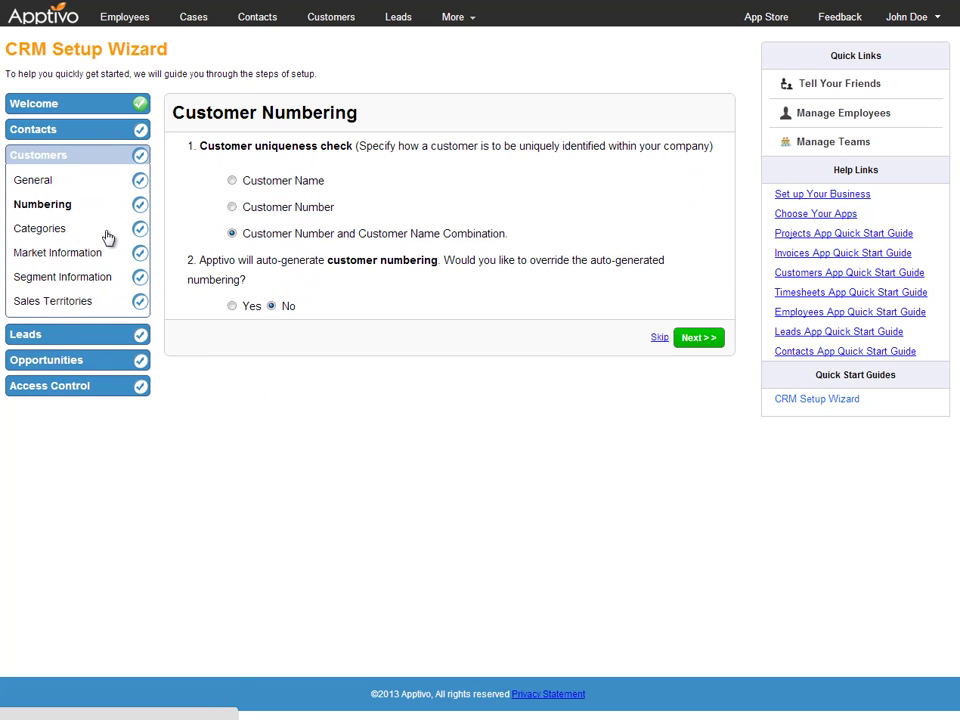
left_click(83, 231)
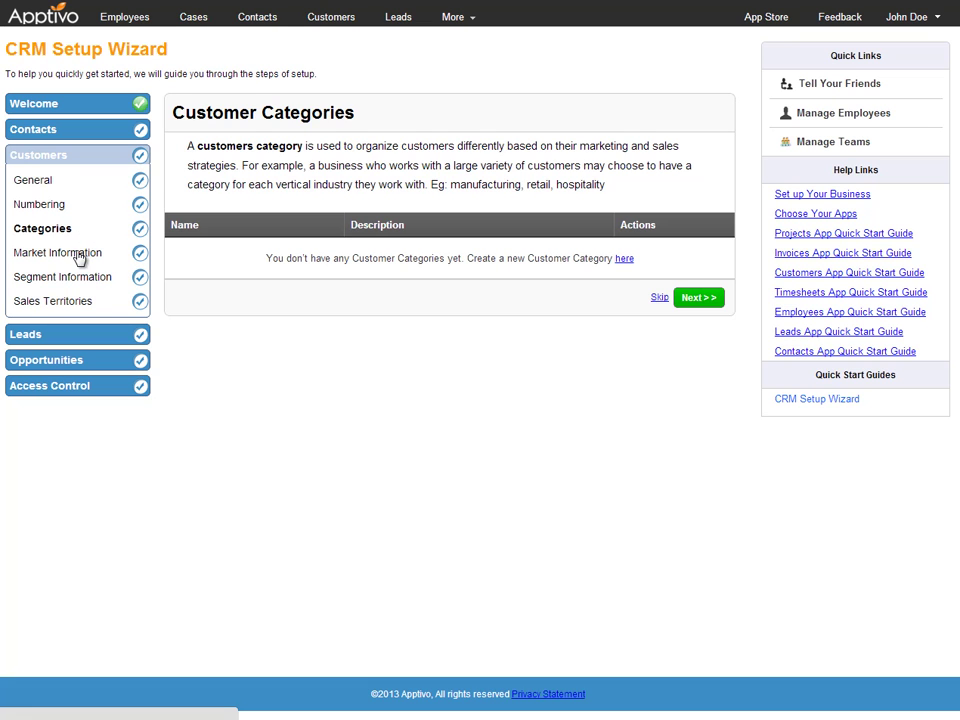
left_click(80, 256)
left_click(85, 281)
left_click(86, 305)
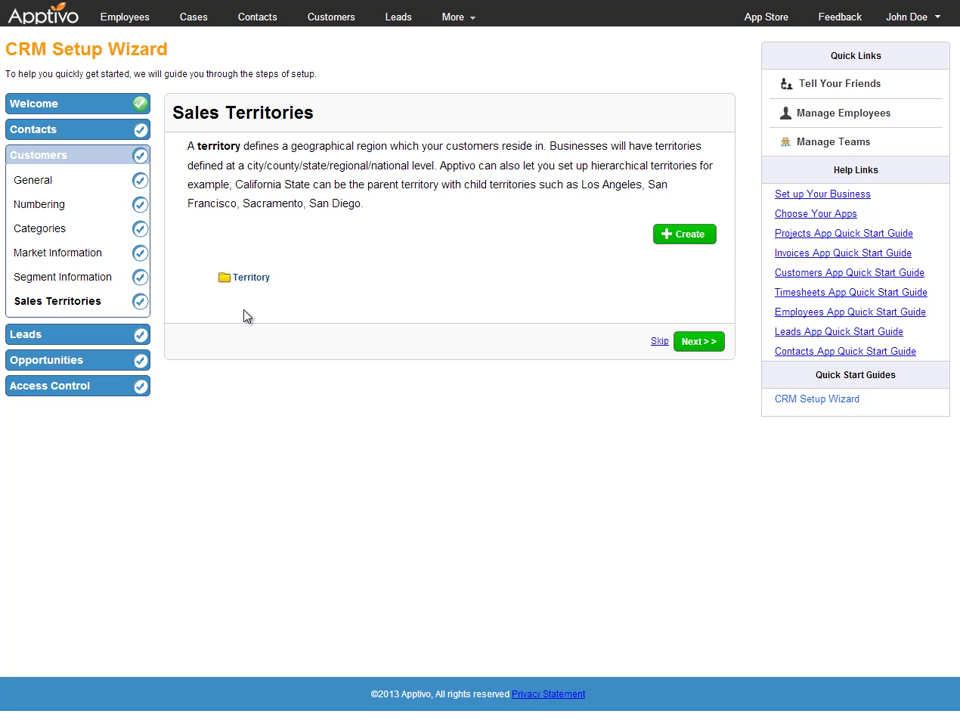
Review the wizard's setup pages for leads and their sources, and for opportunities with their types and sales stages
left_click(129, 335)
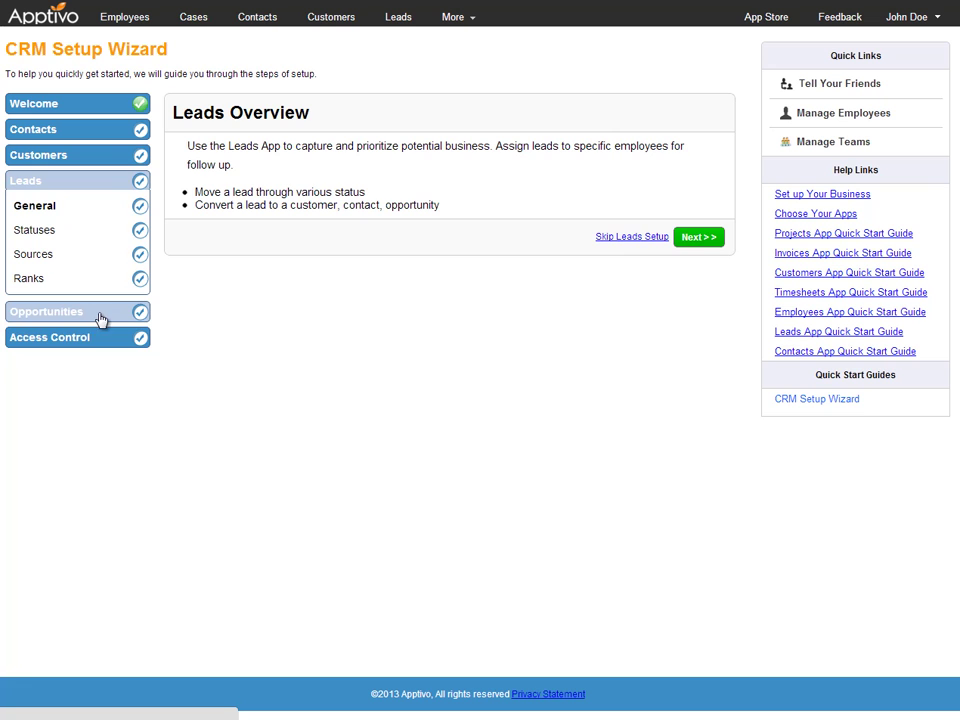
left_click(95, 256)
left_click(92, 311)
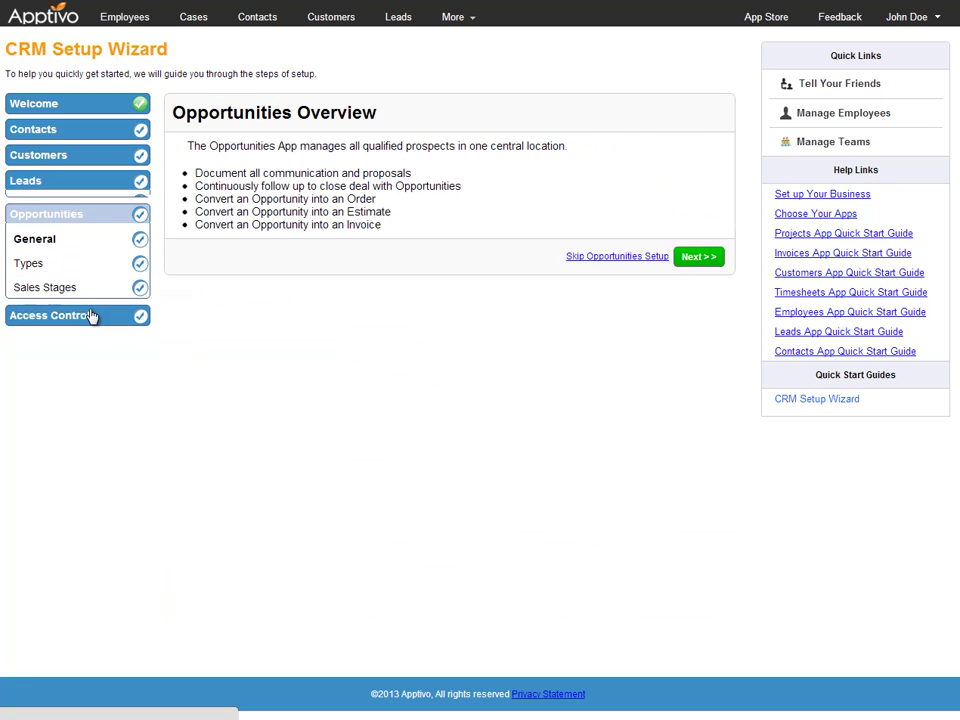
left_click(57, 259)
left_click(64, 281)
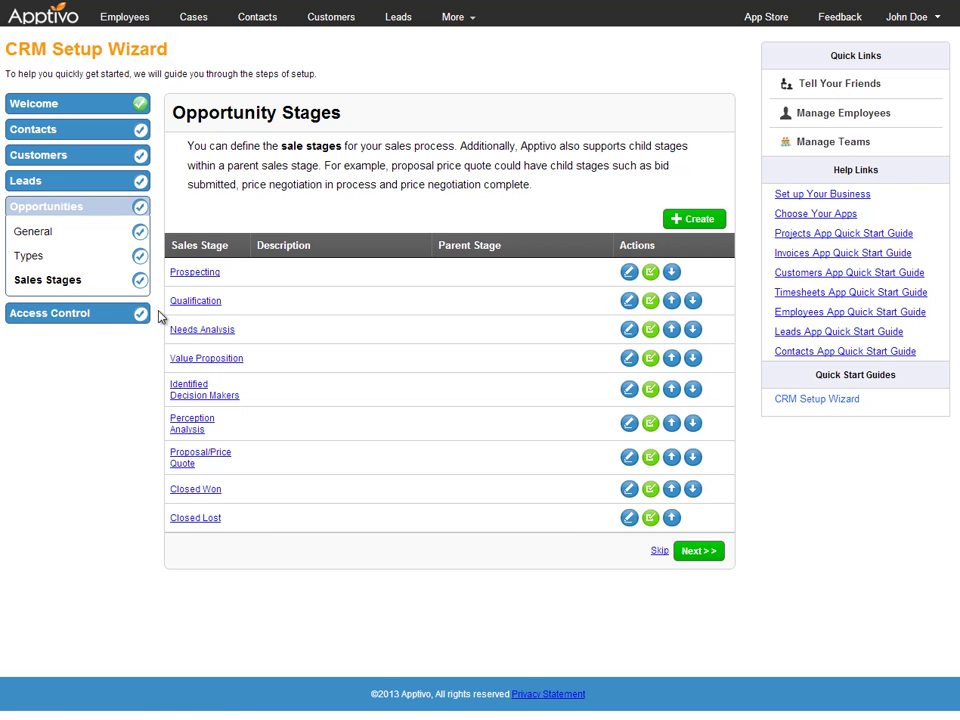
Under access control, allow everyone with Leads App access to see leads, restrict opportunities to specific employees, and finish the setup wizard
left_click(97, 318)
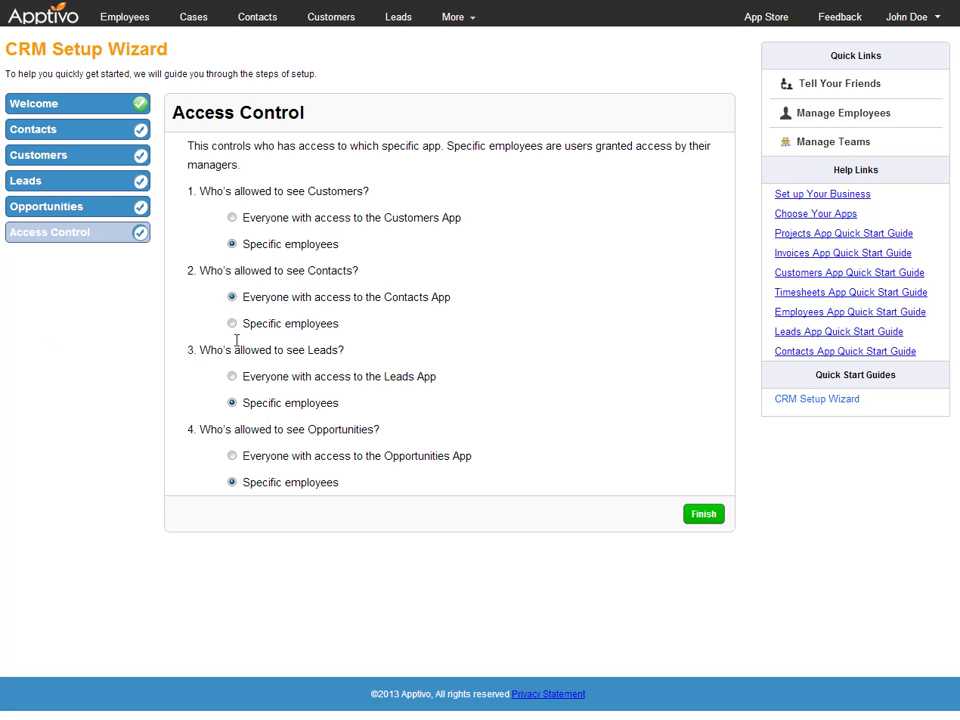
left_click(232, 377)
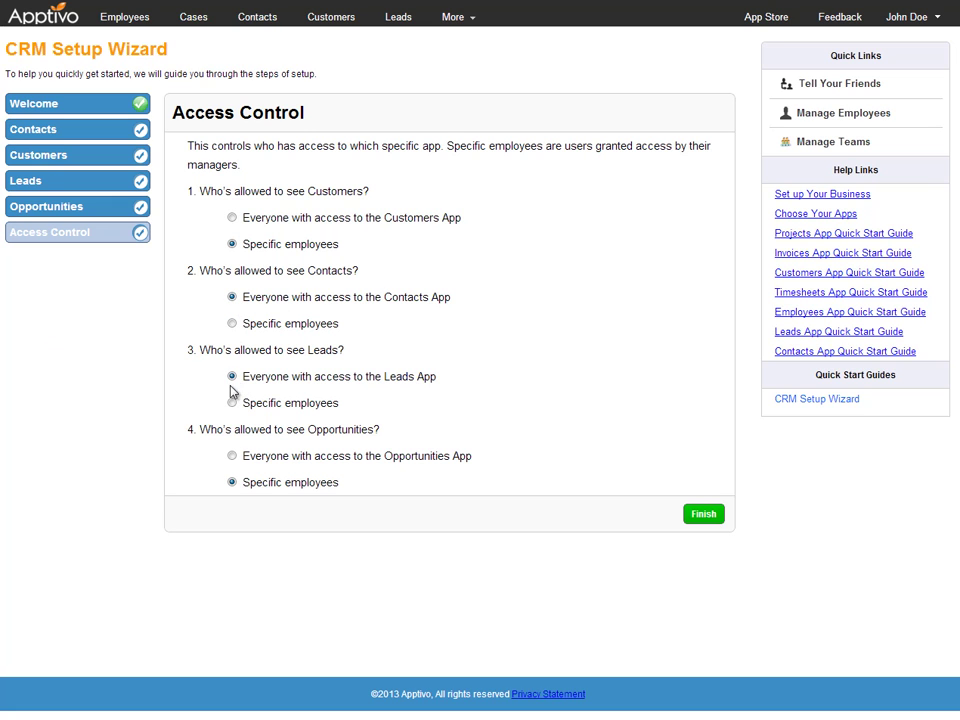
left_click(232, 457)
left_click(232, 483)
left_click(703, 514)
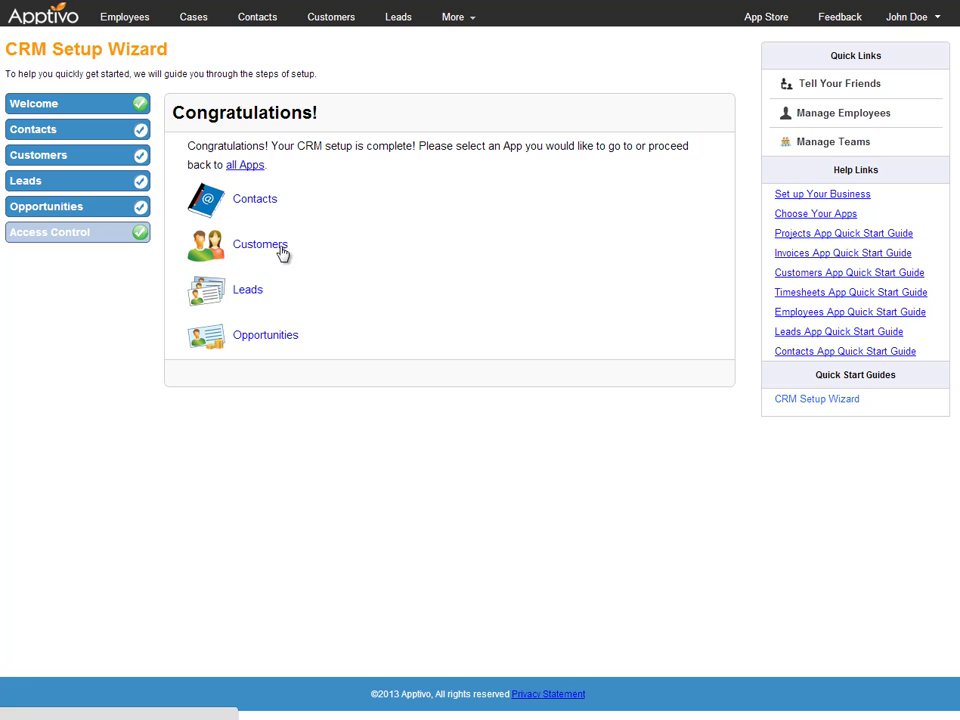
Open the Customers app and display its general configuration settings
left_click(290, 250)
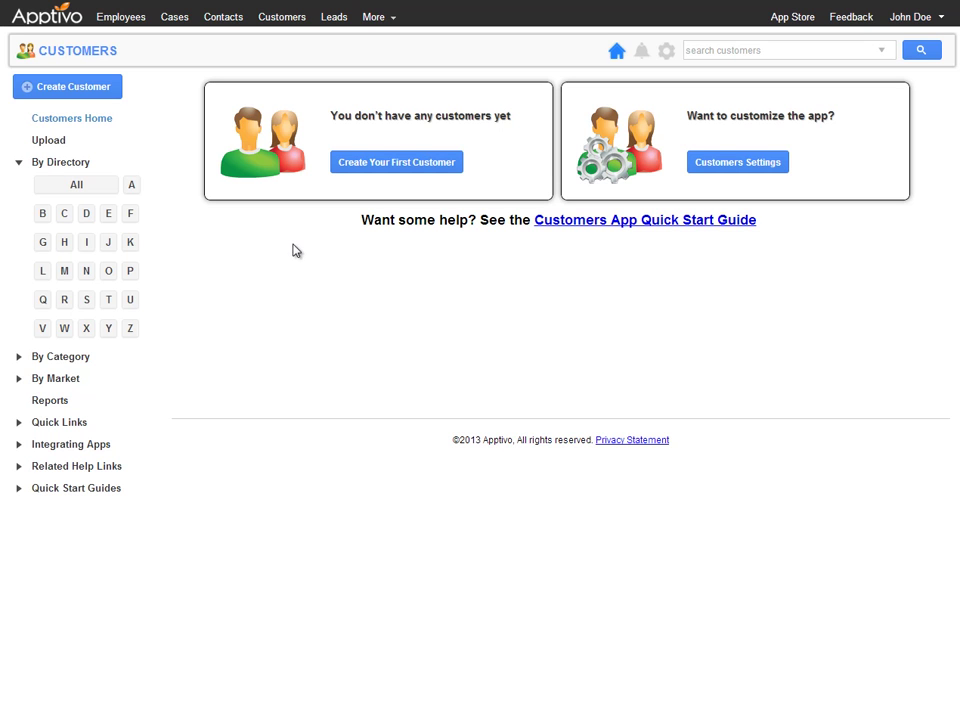
left_click(667, 52)
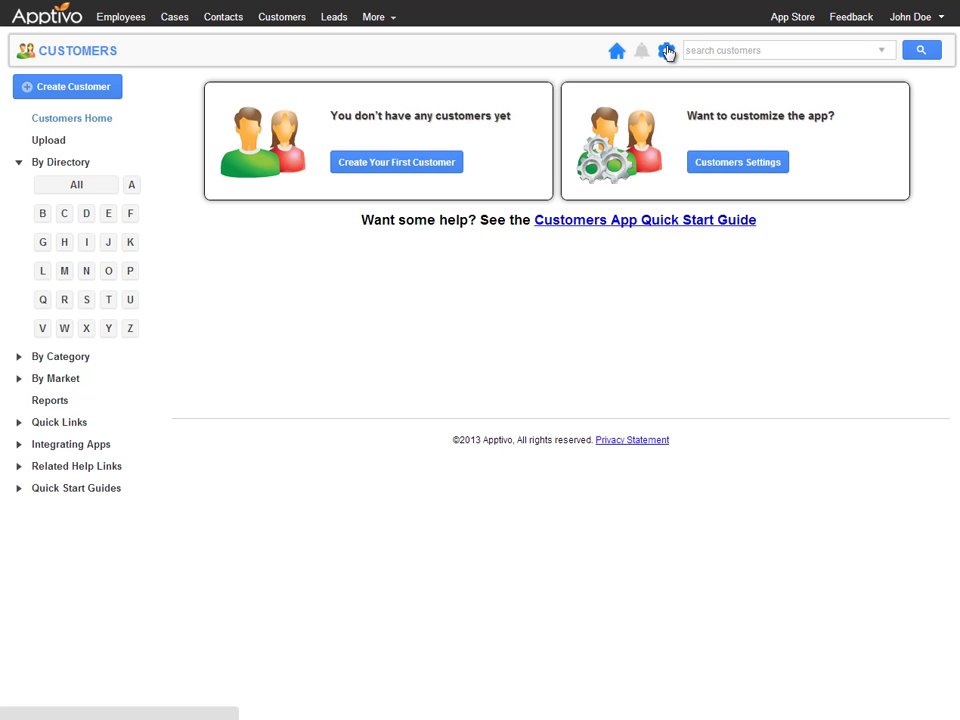
left_click(667, 52)
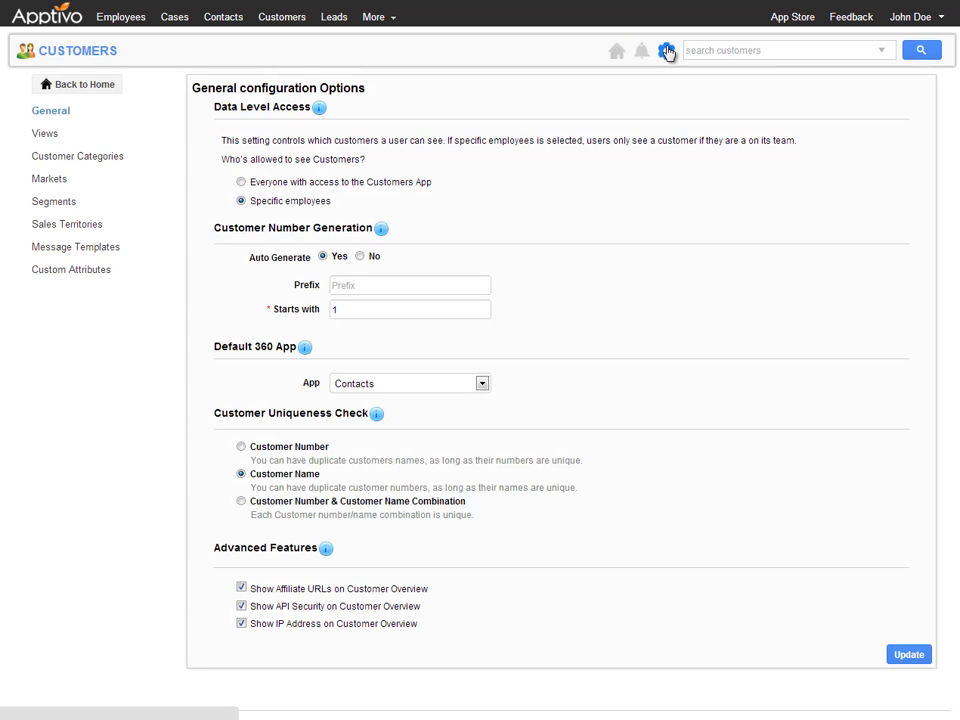
Add a two-column section named "Contract Details" to the customers' custom attributes
left_click(86, 276)
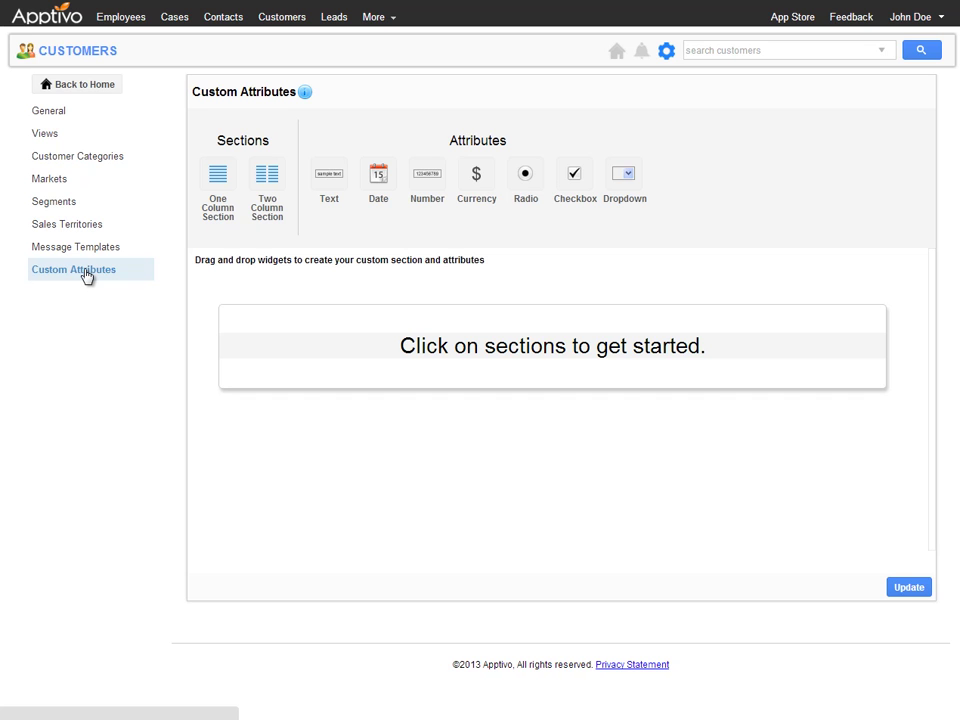
left_click(266, 180)
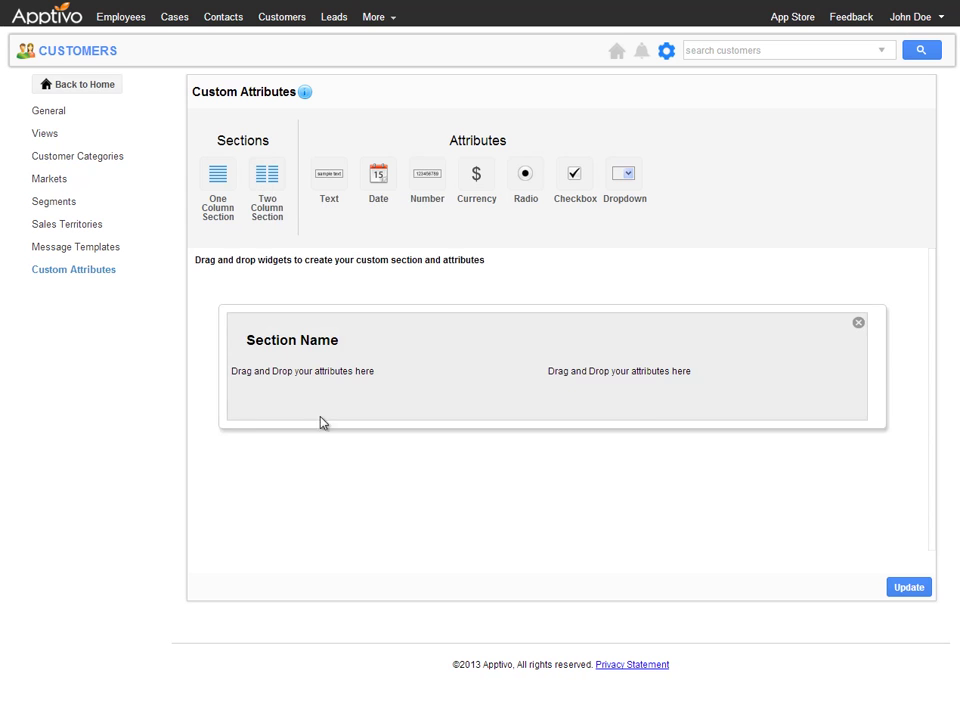
left_click(328, 350)
type("Contract Details")
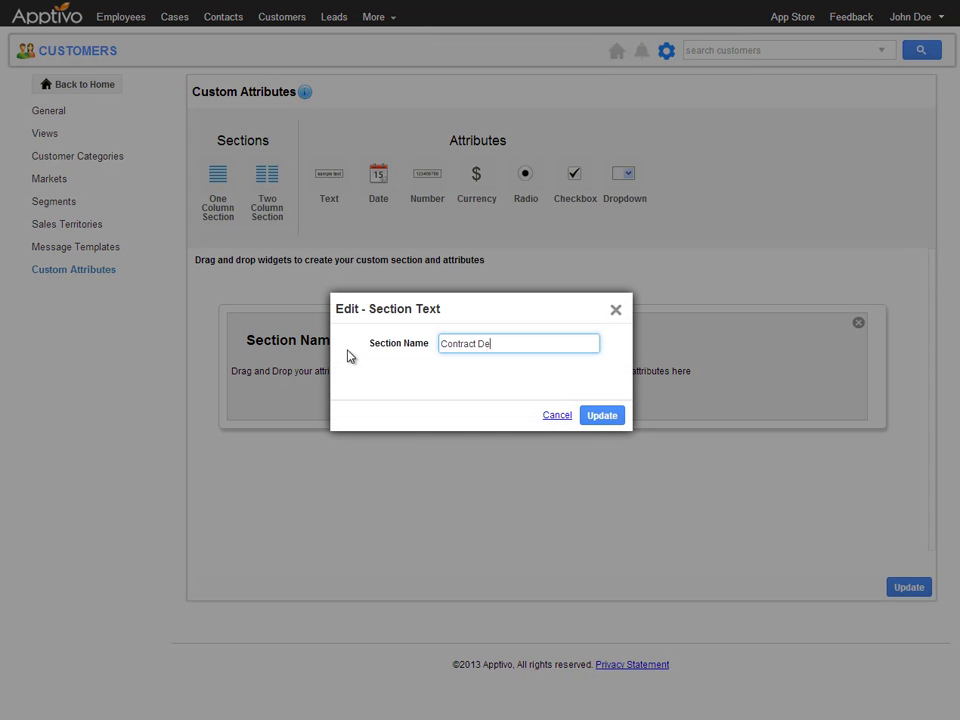
left_click(602, 415)
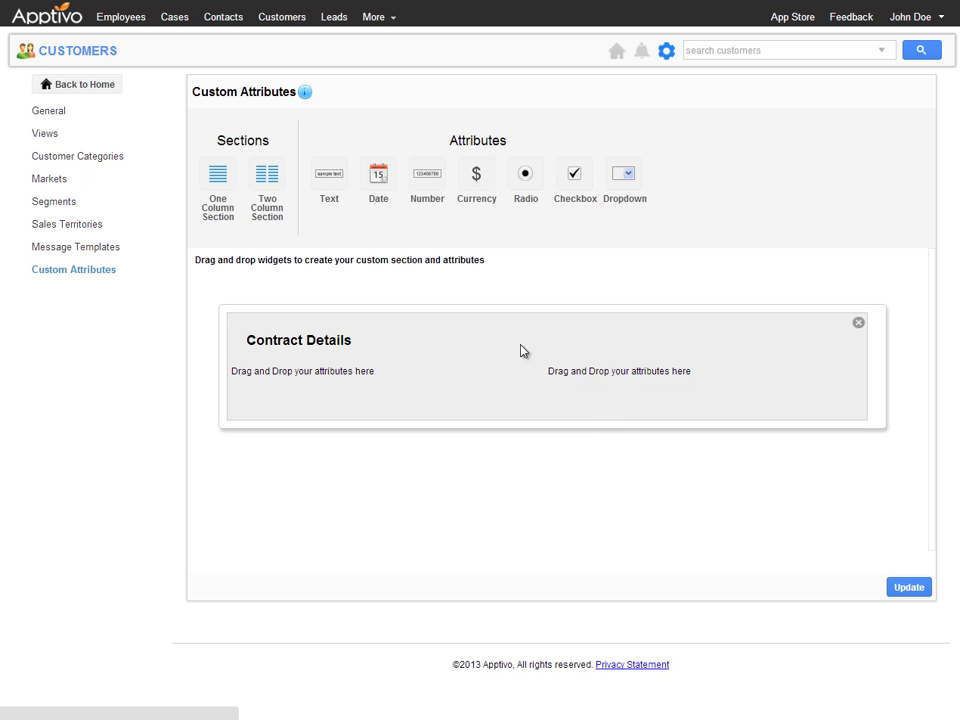
Add a text attribute named "Contract" to the first column of the Contract Details section and save the custom attributes
left_click_drag(332, 184, 306, 407)
left_click(319, 394)
type("Contract")
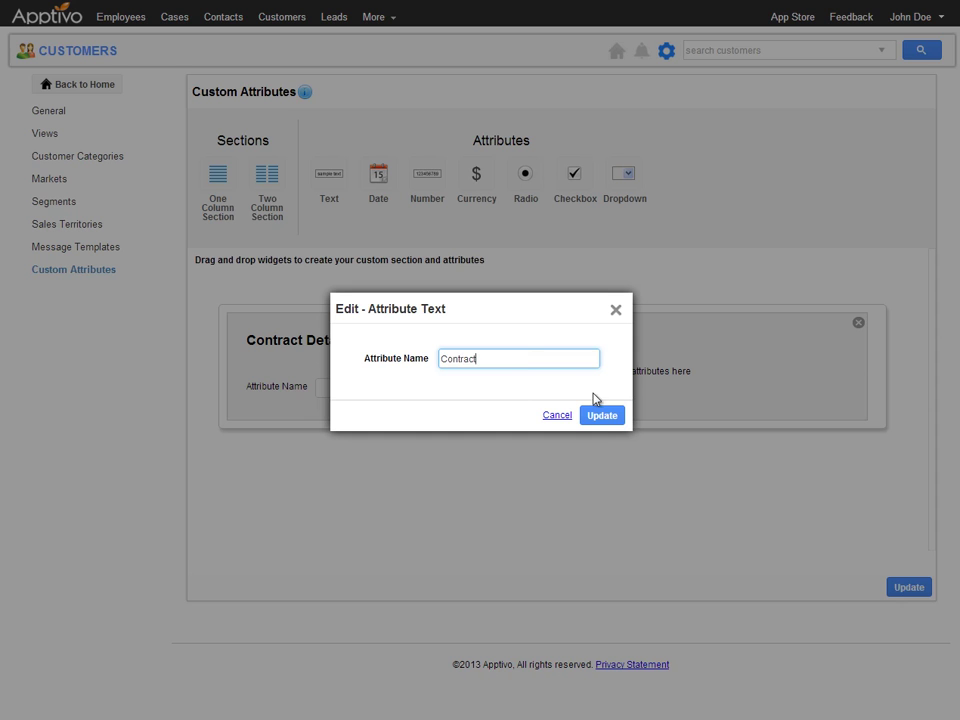
left_click(614, 415)
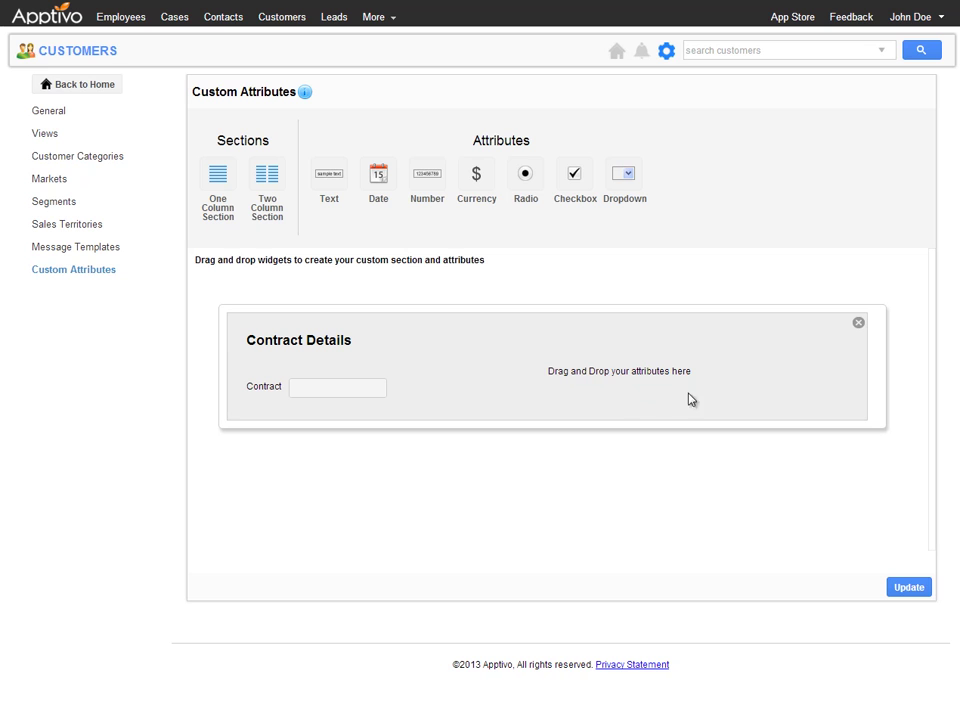
left_click(909, 587)
Return to the Customers home, open the customer upload page and view its file selection without choosing a file
left_click(65, 86)
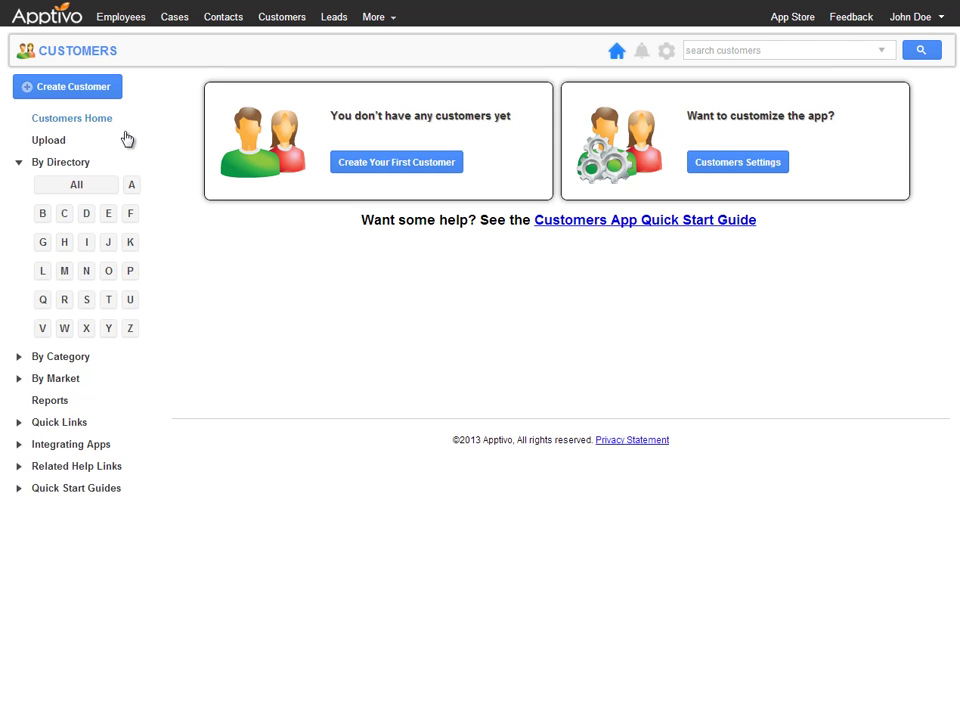
left_click(62, 145)
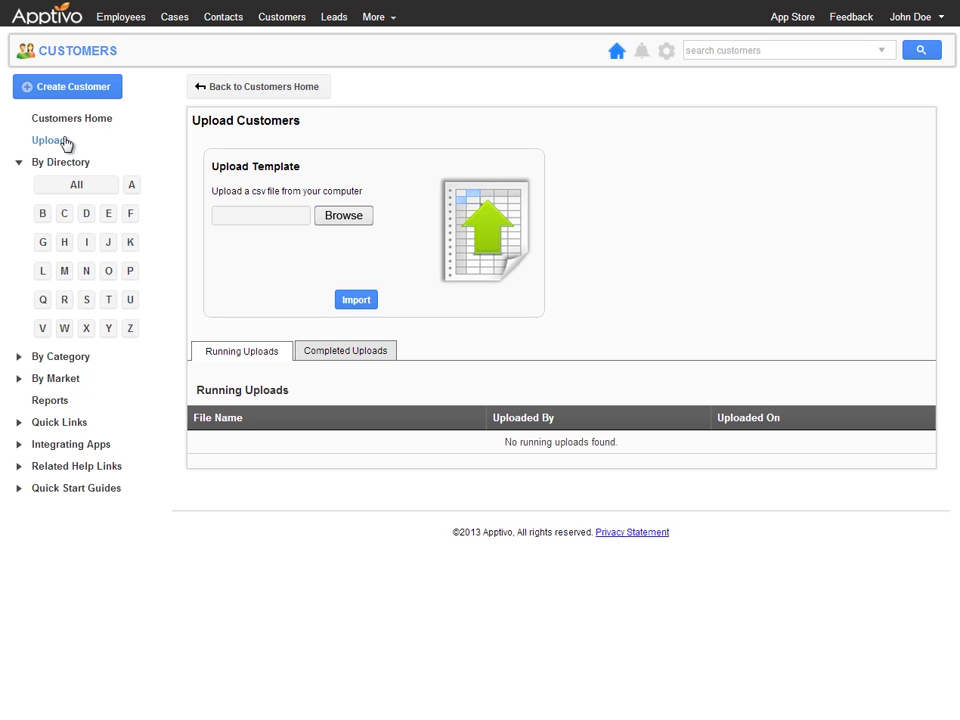
left_click(350, 215)
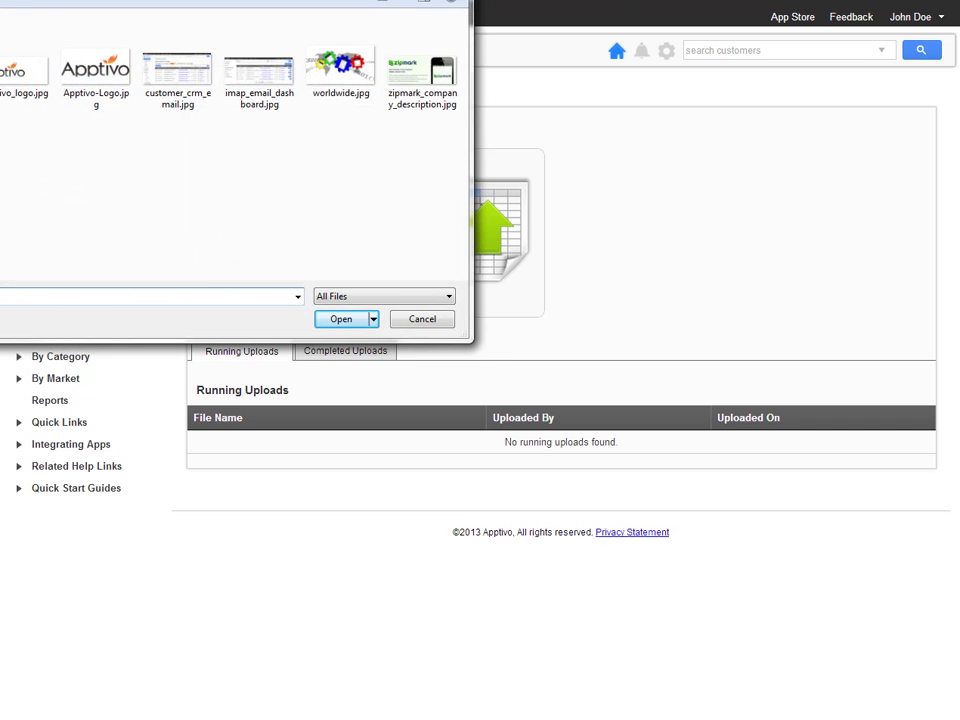
left_click(422, 318)
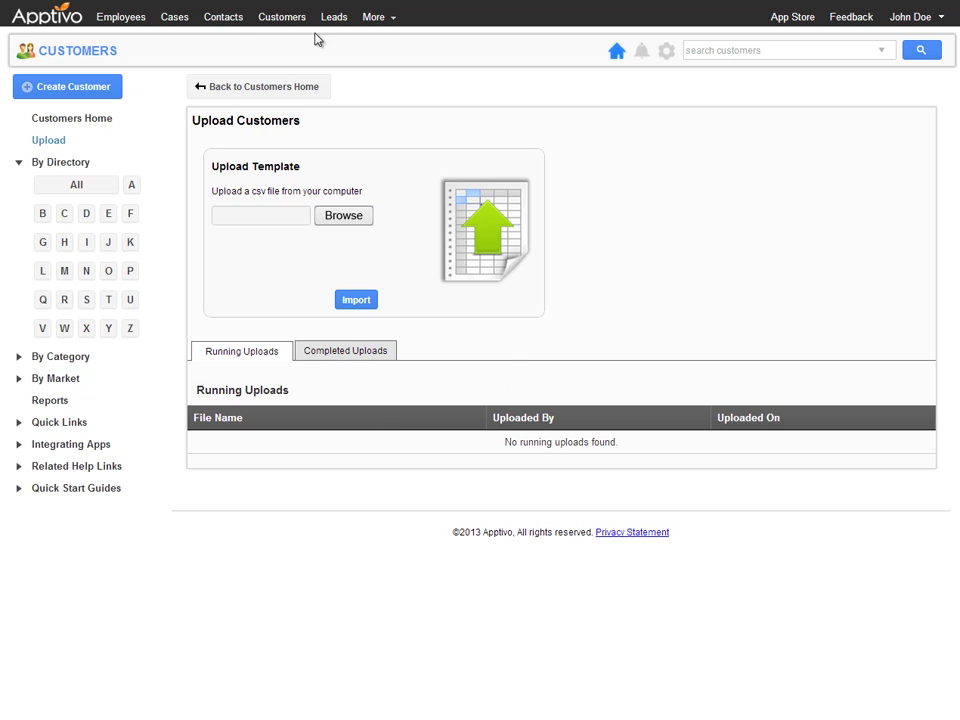
View the Contacts app and the Leads app, and open the form for creating a lead
left_click(224, 18)
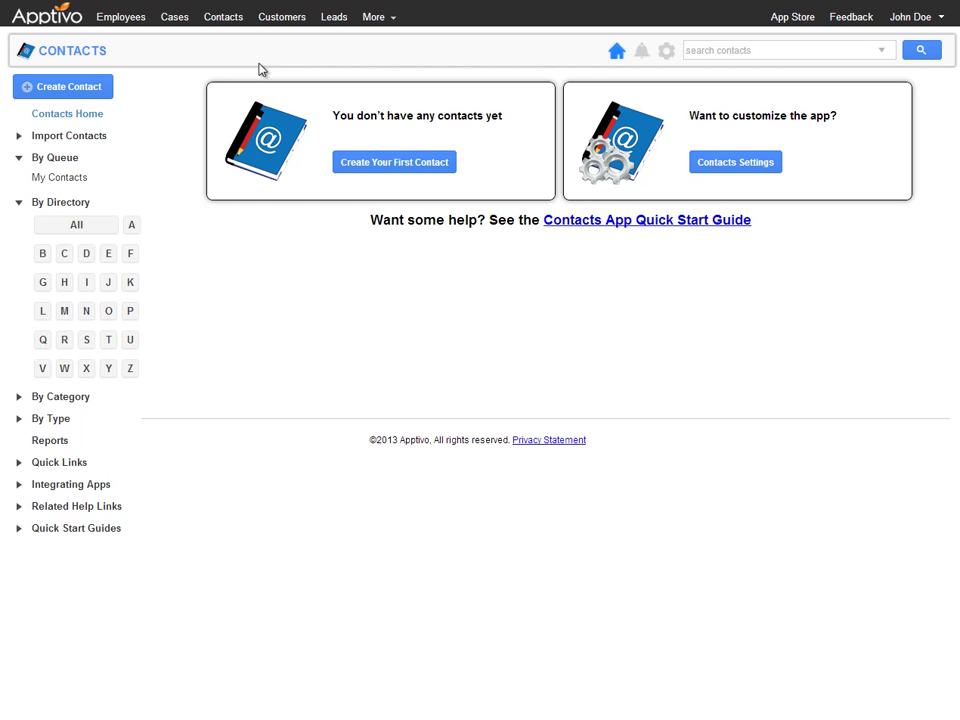
left_click(336, 19)
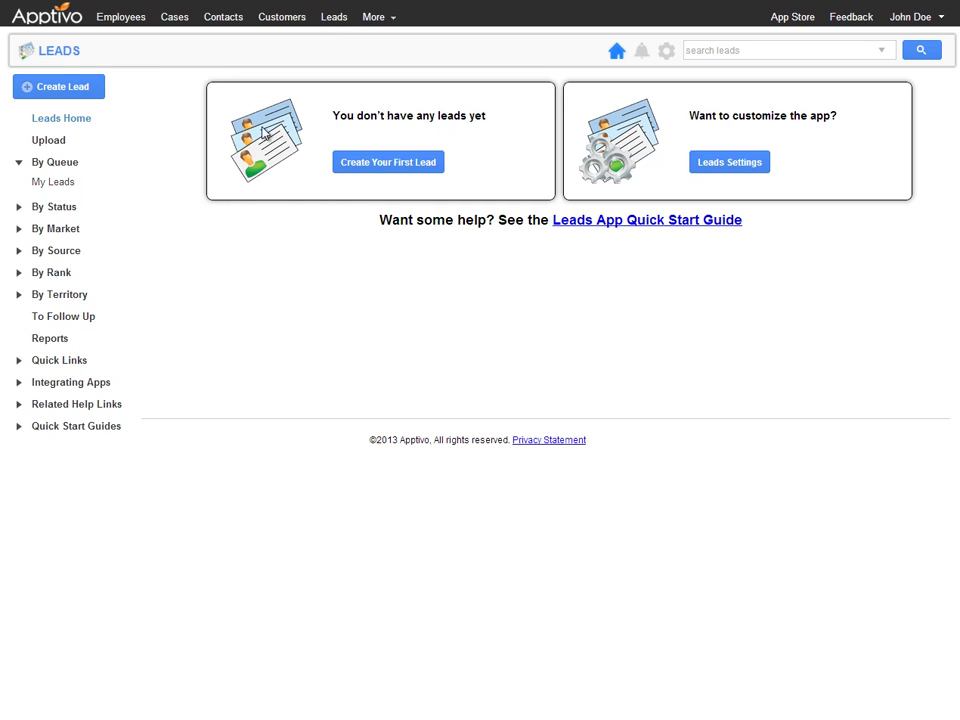
left_click(86, 96)
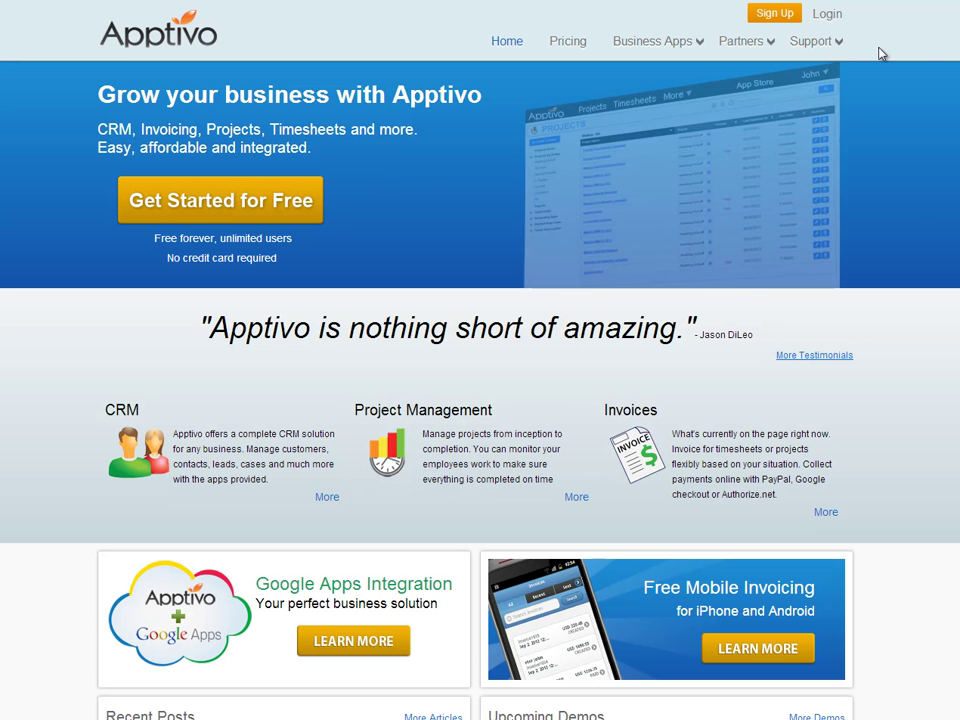
Open the Apptivo Answers support page and search it for "converting lead"
mouse_move(830, 48)
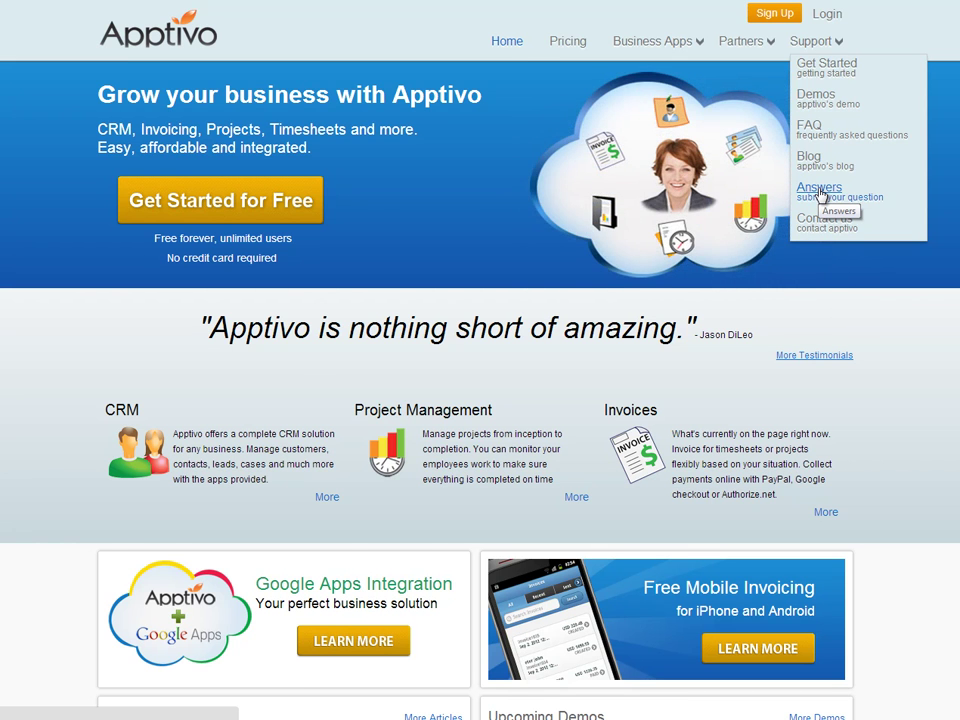
left_click(820, 190)
left_click(427, 80)
type("converting lead")
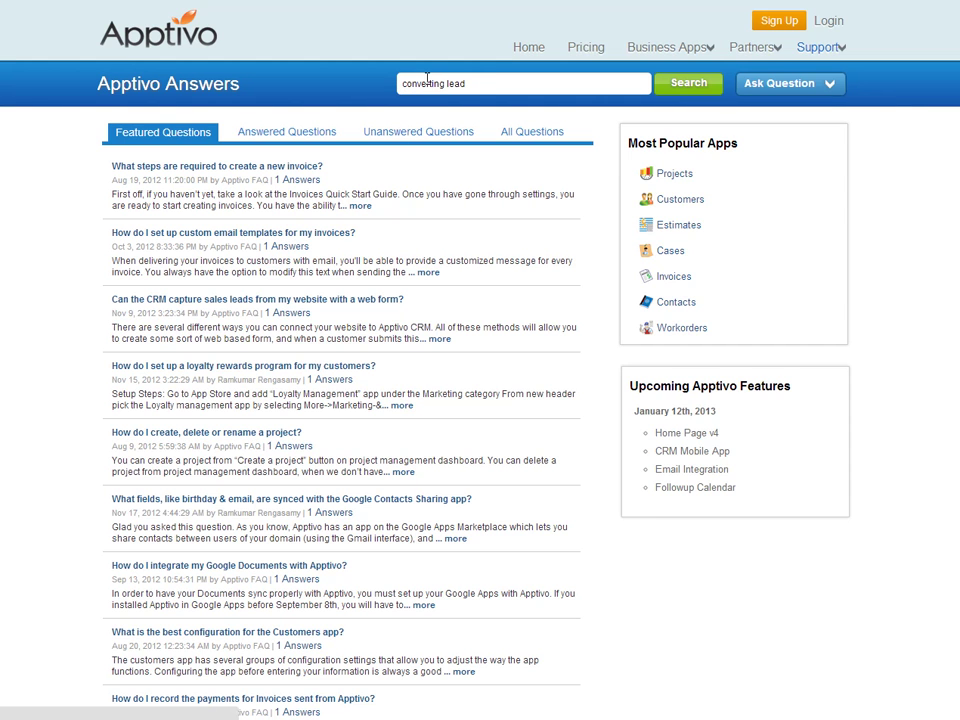
key("Return")
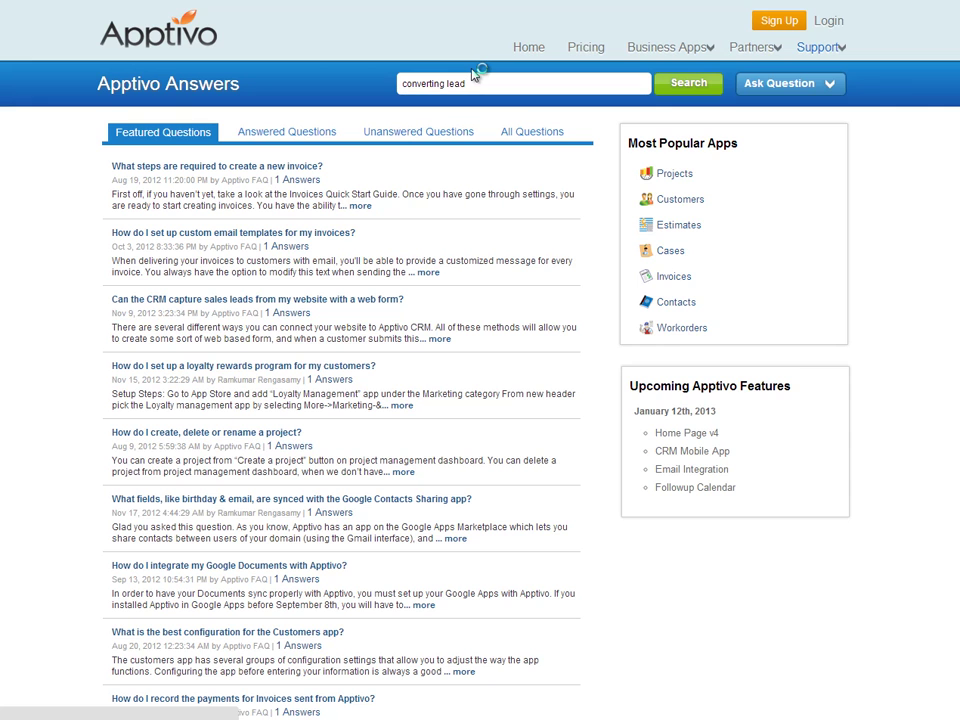